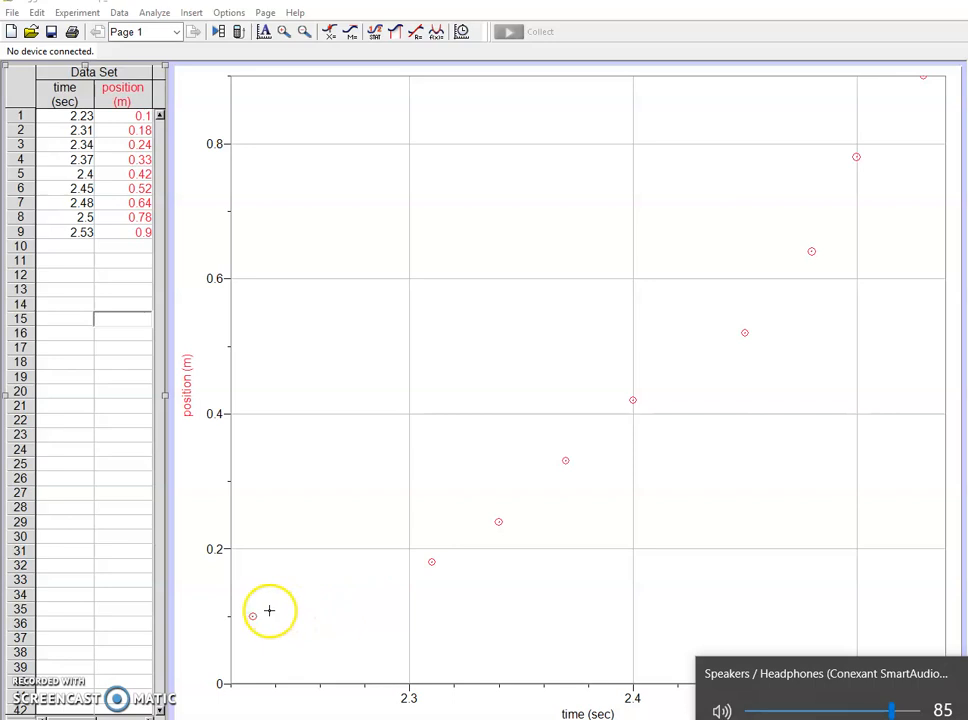
{"action": "double_click", "coordinate": [83, 117]}
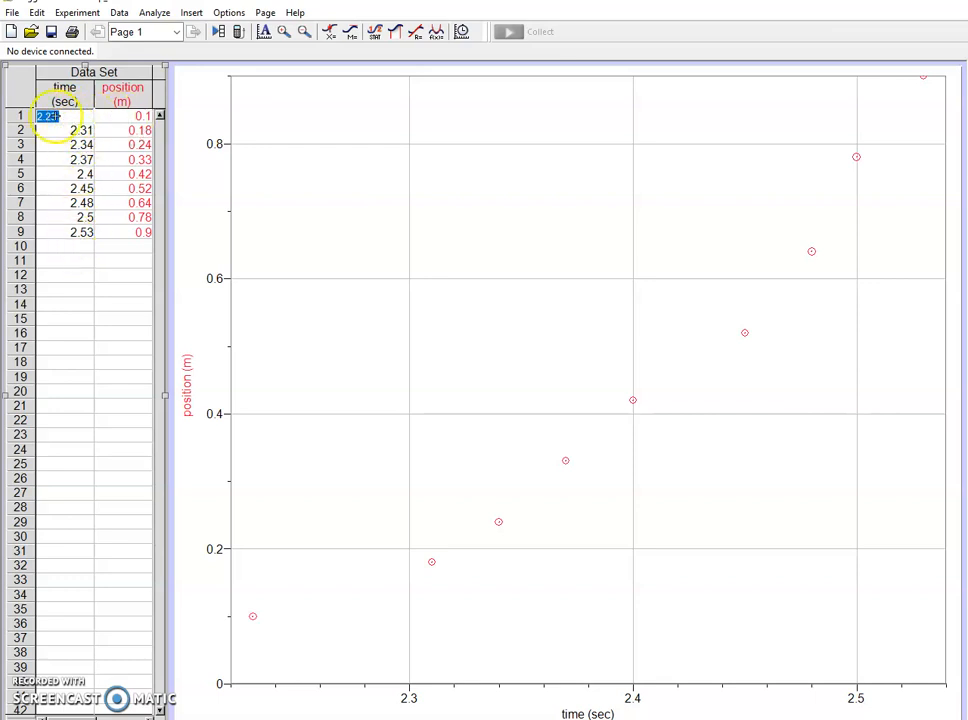
{"action": "double_click", "coordinate": [124, 118]}
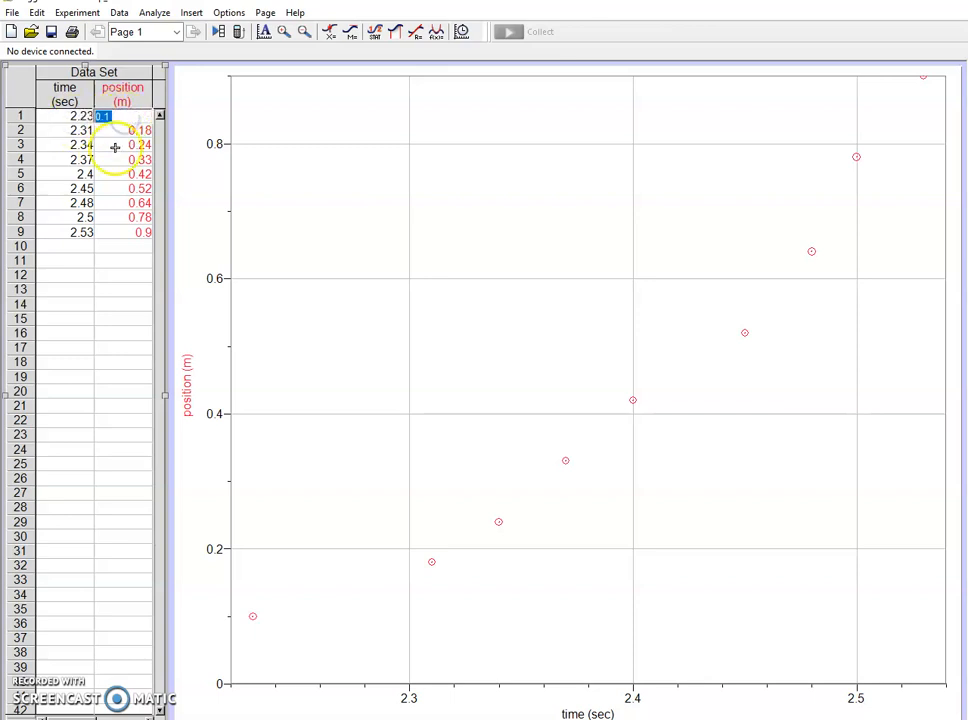
{"action": "double_click", "coordinate": [76, 123]}
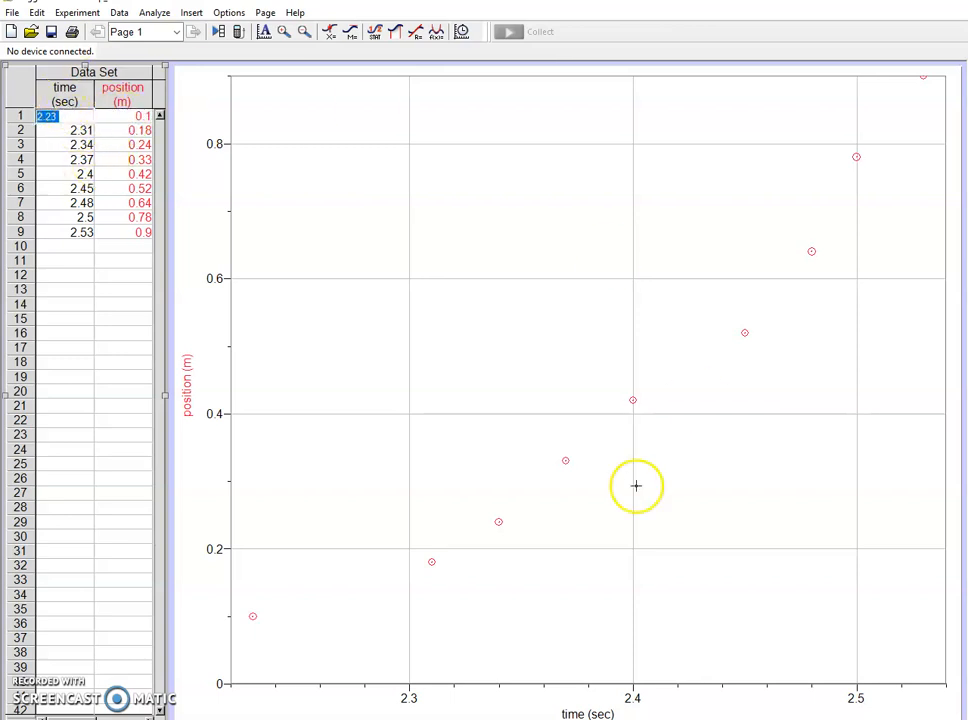
Fit a quadratic curve (Ax^2+Bx+C) to the position versus time graph, and remove the fit again.
{"action": "left_click", "coordinate": [437, 33]}
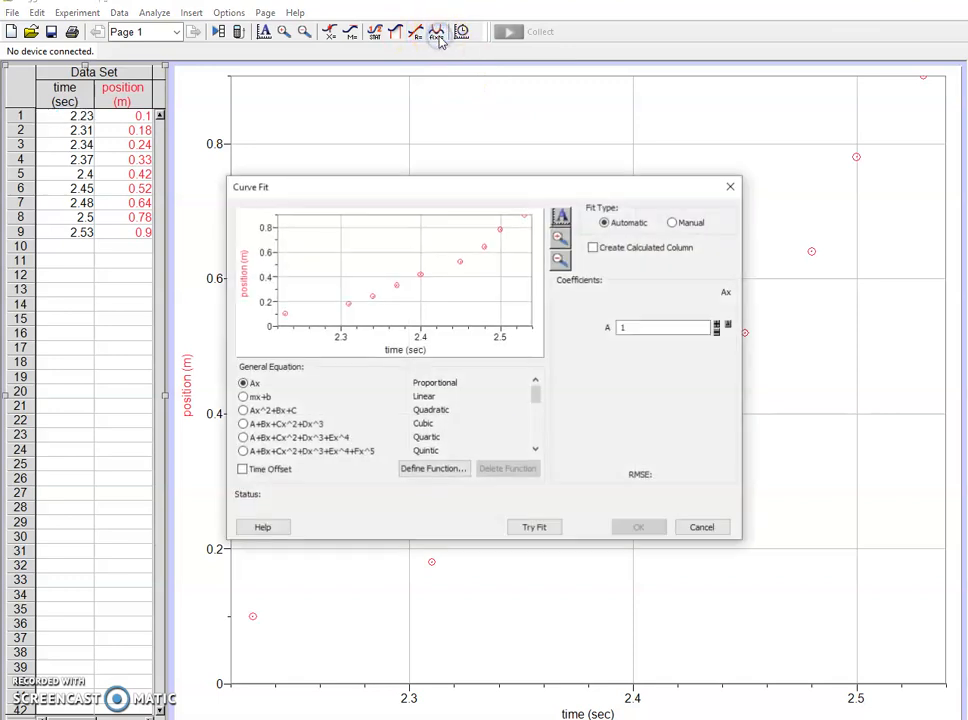
{"action": "left_click", "coordinate": [275, 410]}
{"action": "left_click", "coordinate": [555, 527]}
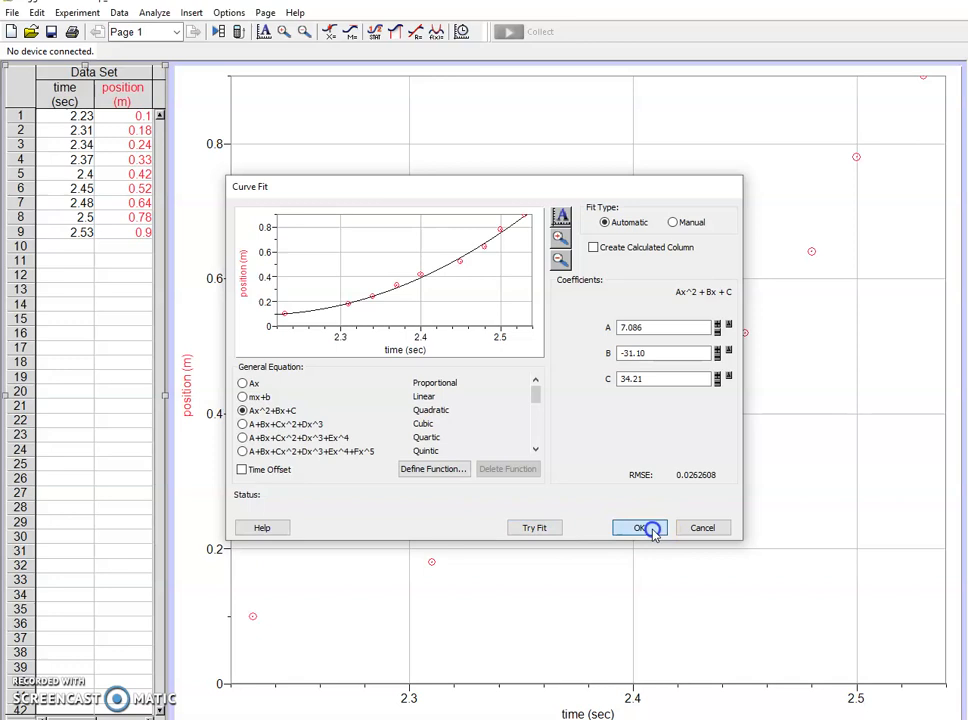
{"action": "left_click", "coordinate": [646, 527]}
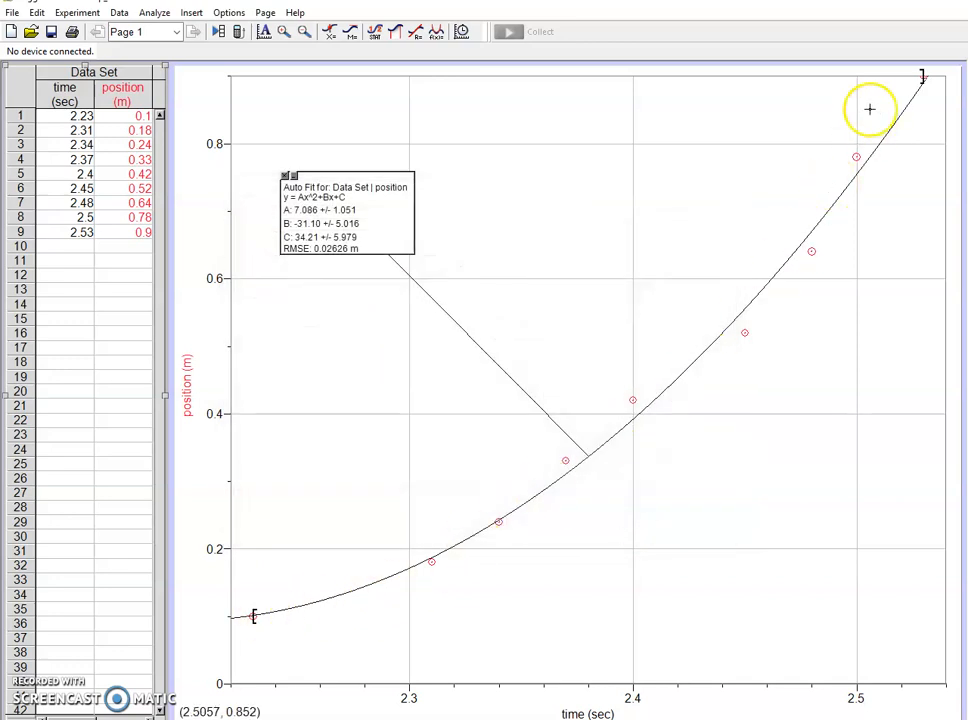
{"action": "left_click", "coordinate": [533, 367]}
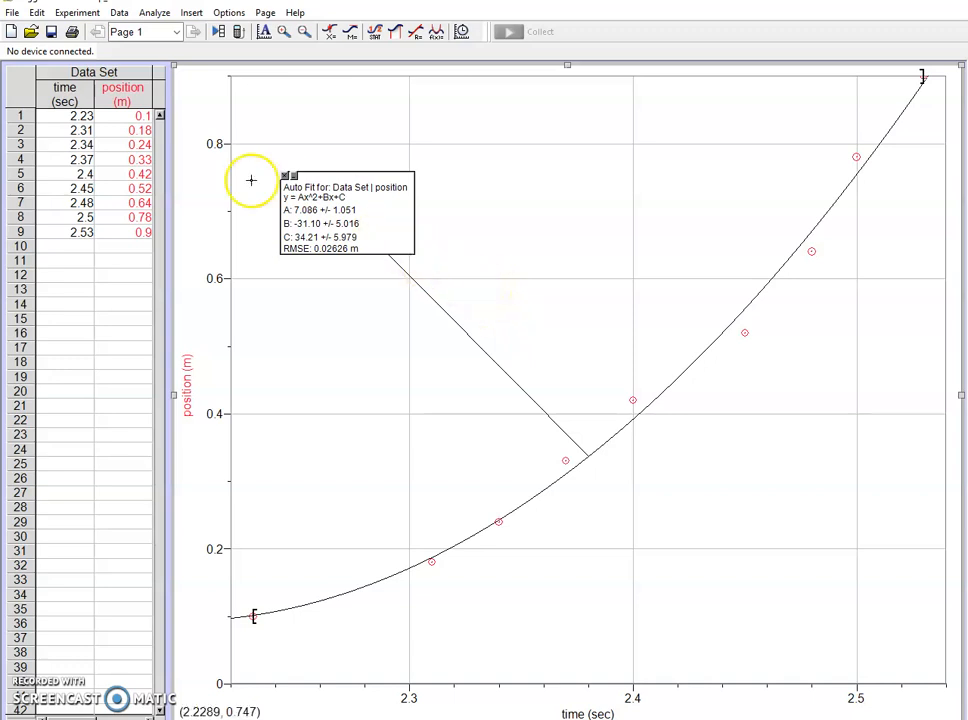
{"action": "left_click", "coordinate": [287, 176]}
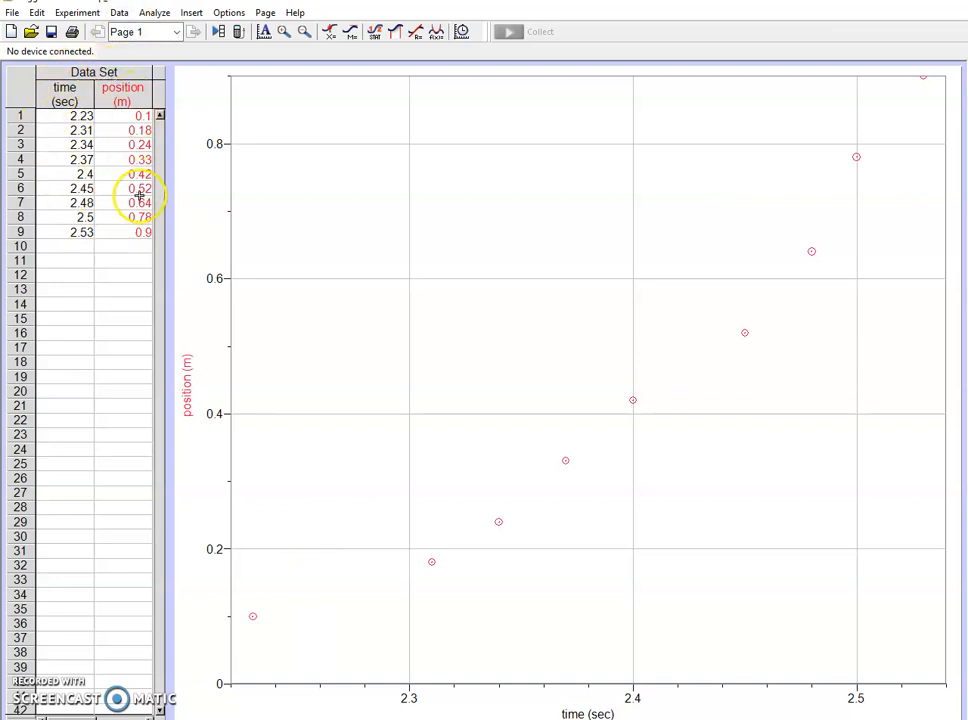
Start a new calculated column named Delta Time, with the short name realtime and units of sec.
{"action": "left_click", "coordinate": [120, 14]}
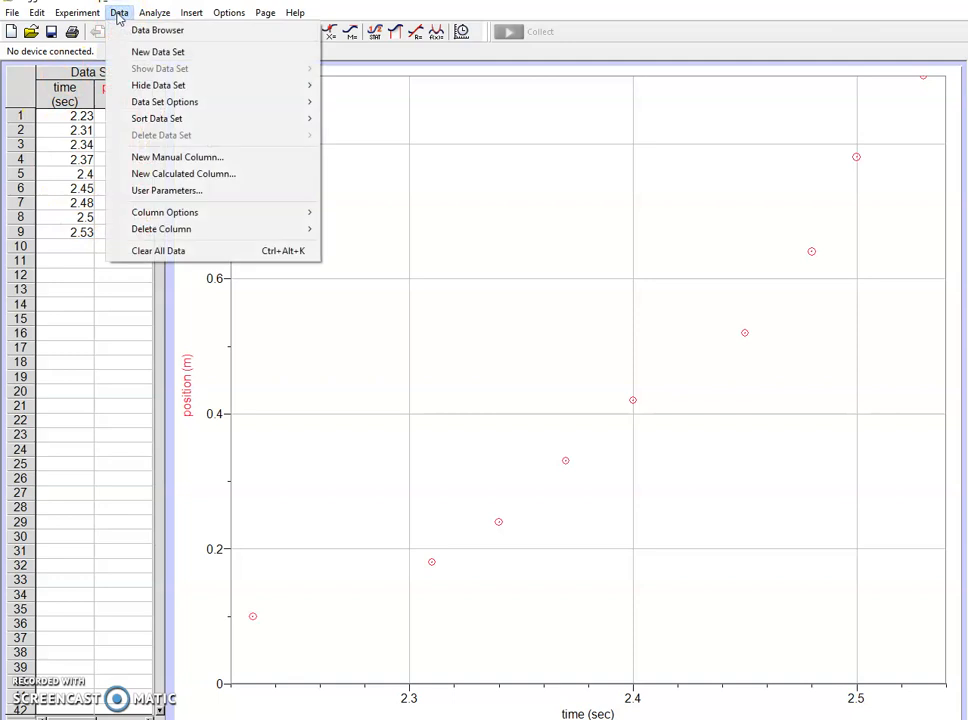
{"action": "left_click", "coordinate": [168, 173]}
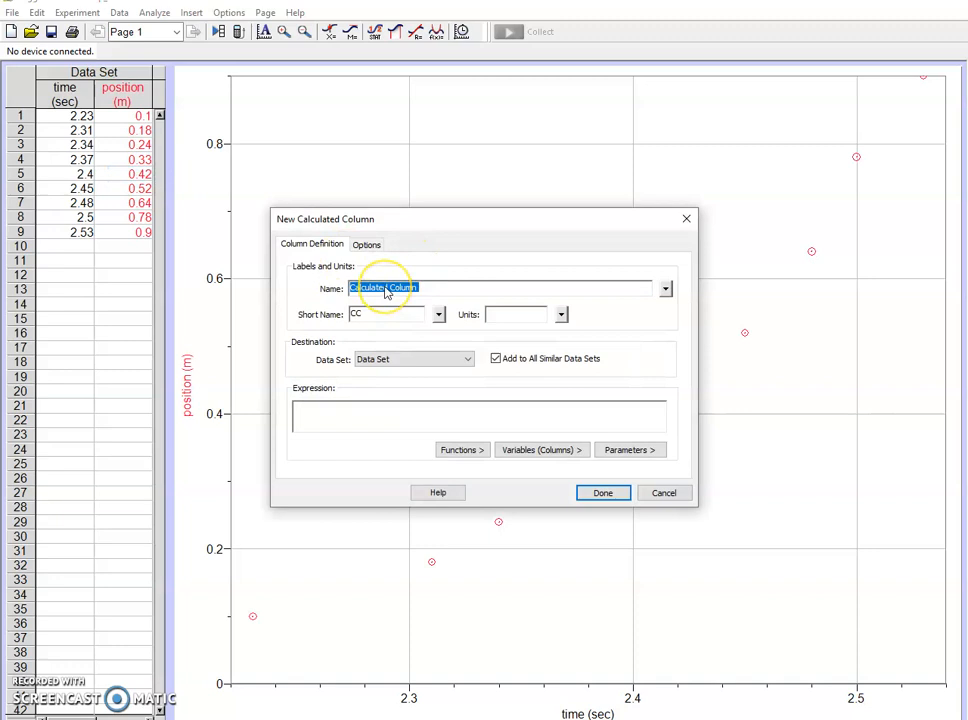
{"action": "type", "text": "Delta Time"}
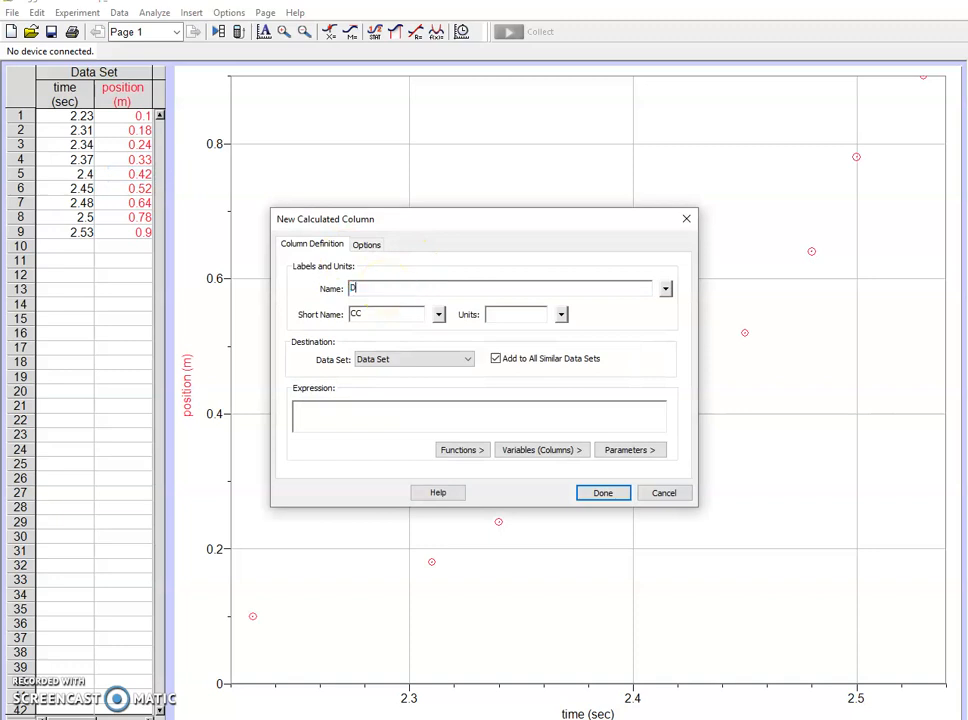
{"action": "left_click", "coordinate": [386, 312]}
{"action": "left_click", "coordinate": [502, 315]}
{"action": "type", "text": "sec"}
Define the Delta Time expression as "time"-2.23 and add the column to the data set.
{"action": "left_click", "coordinate": [361, 421]}
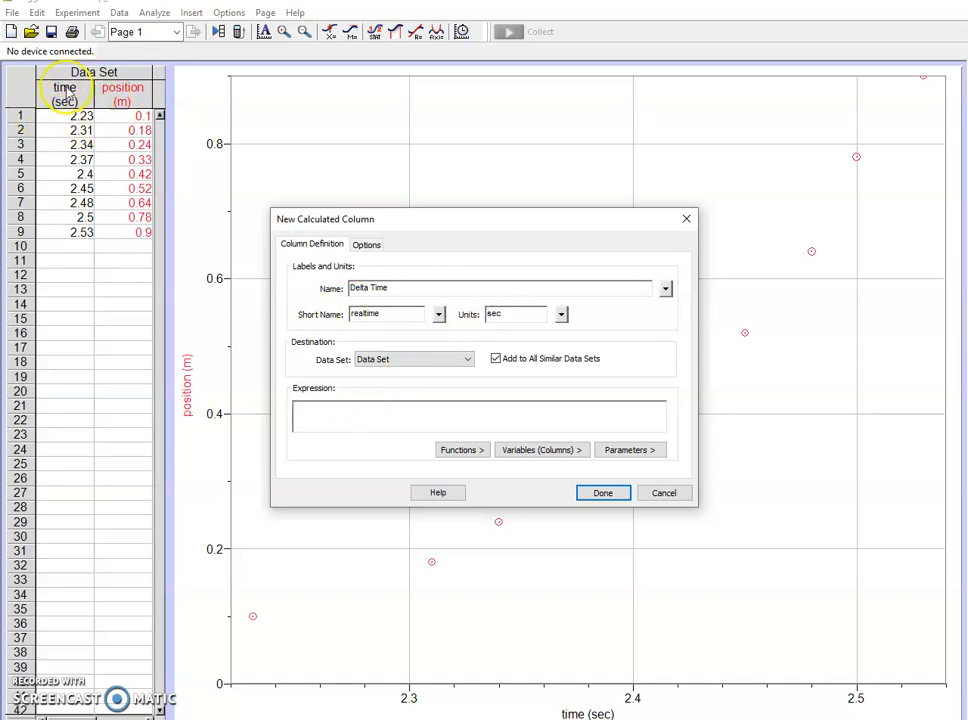
{"action": "left_click", "coordinate": [535, 452]}
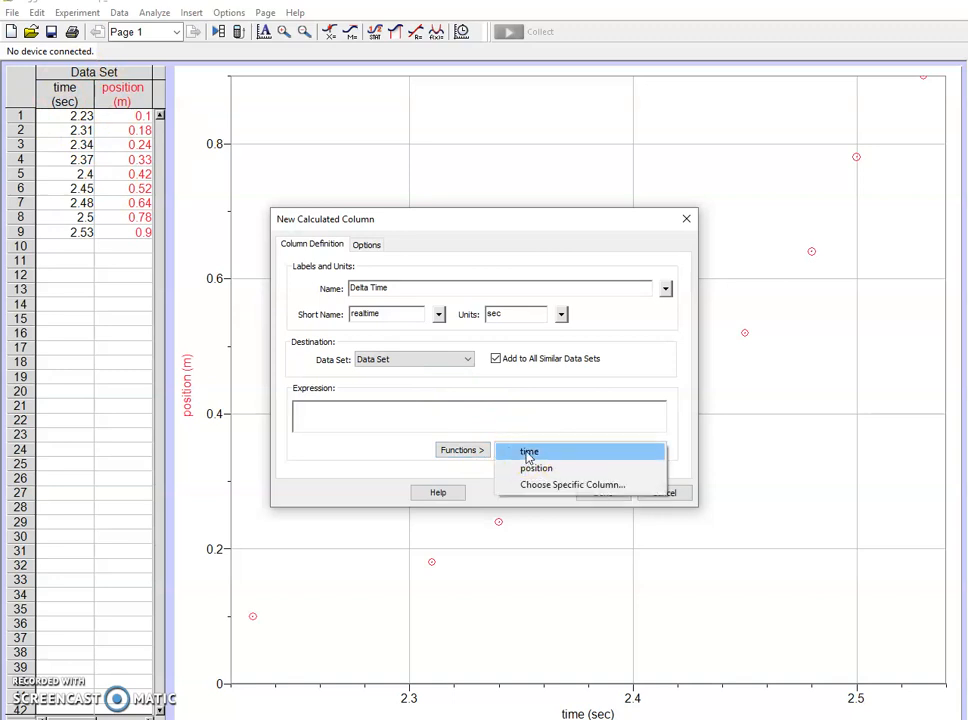
{"action": "left_click", "coordinate": [529, 453]}
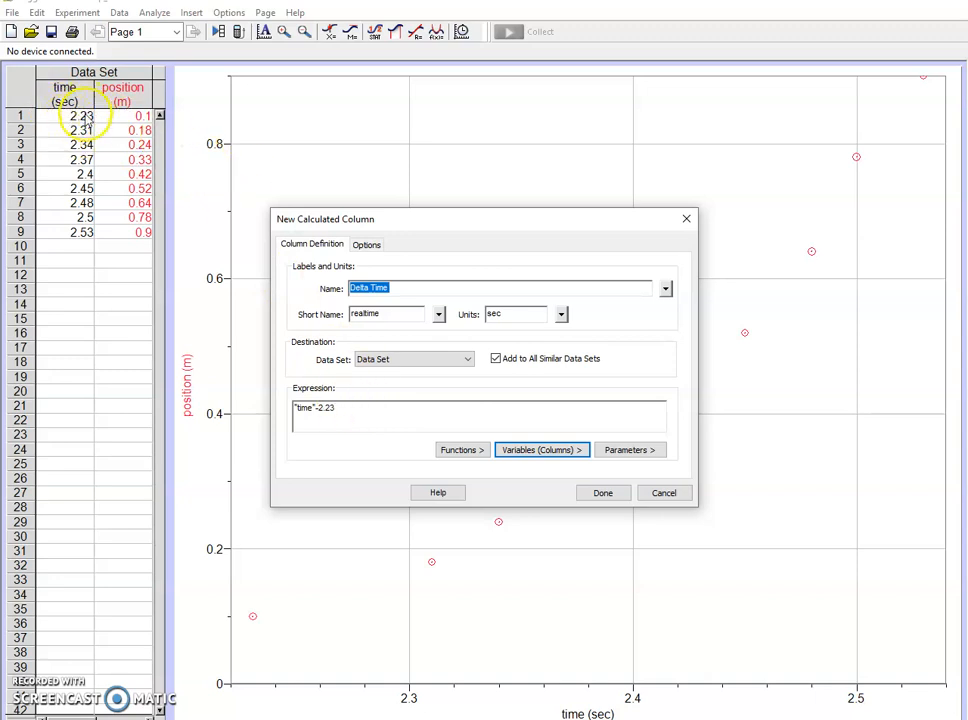
{"action": "left_click", "coordinate": [606, 494]}
{"action": "left_click", "coordinate": [137, 107]}
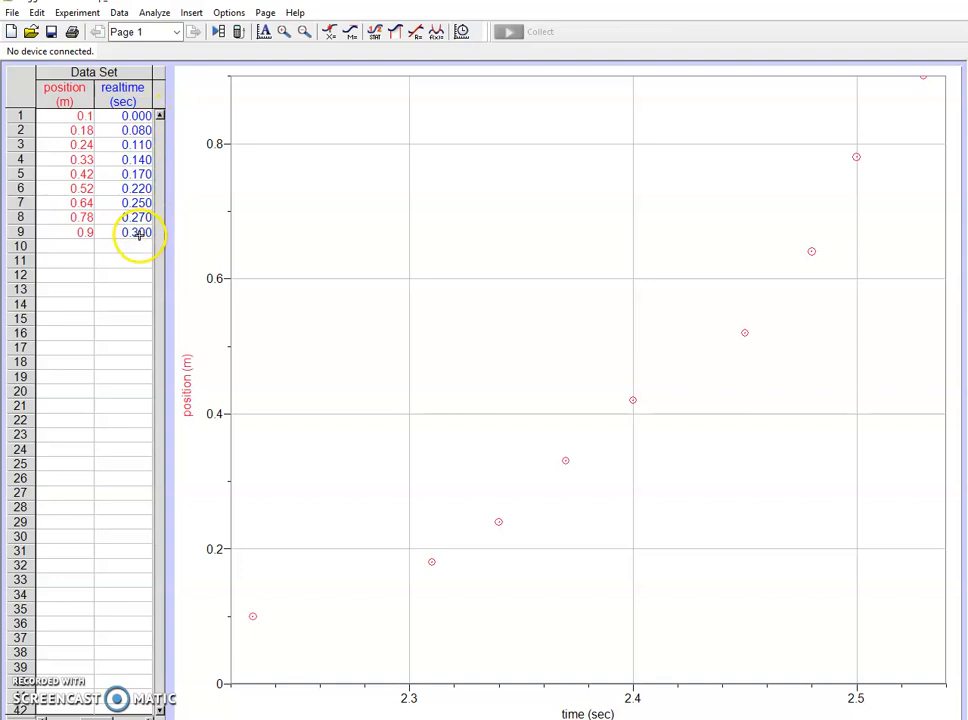
Plot position against Delta Time with a quadratic curve fit (Ax^2+Bx+C), and remove the fit again.
{"action": "left_click", "coordinate": [586, 714]}
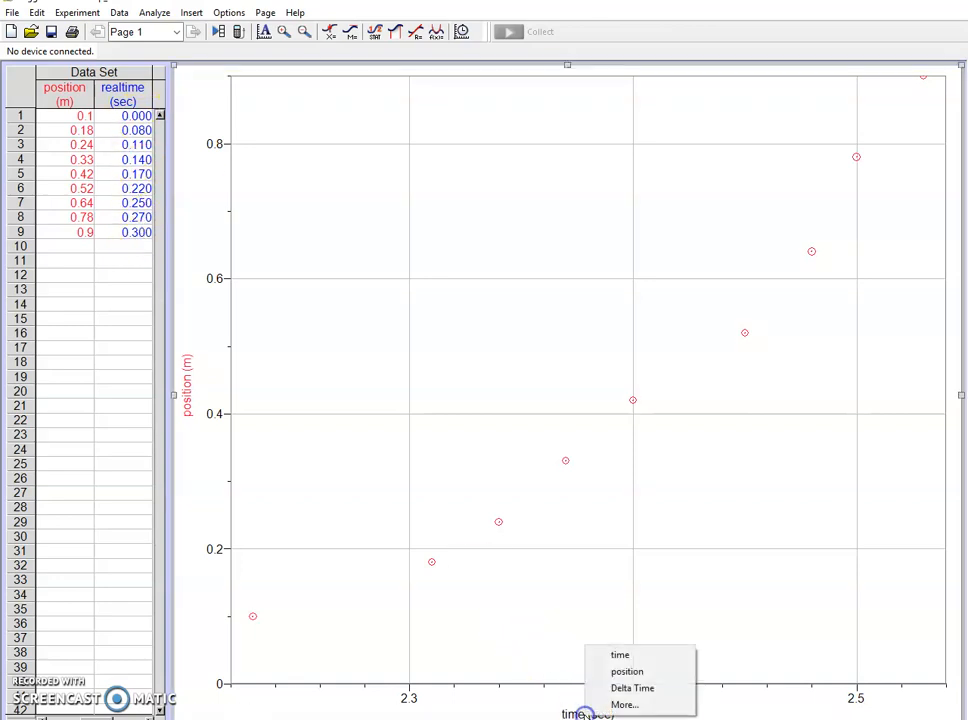
{"action": "left_click", "coordinate": [650, 688]}
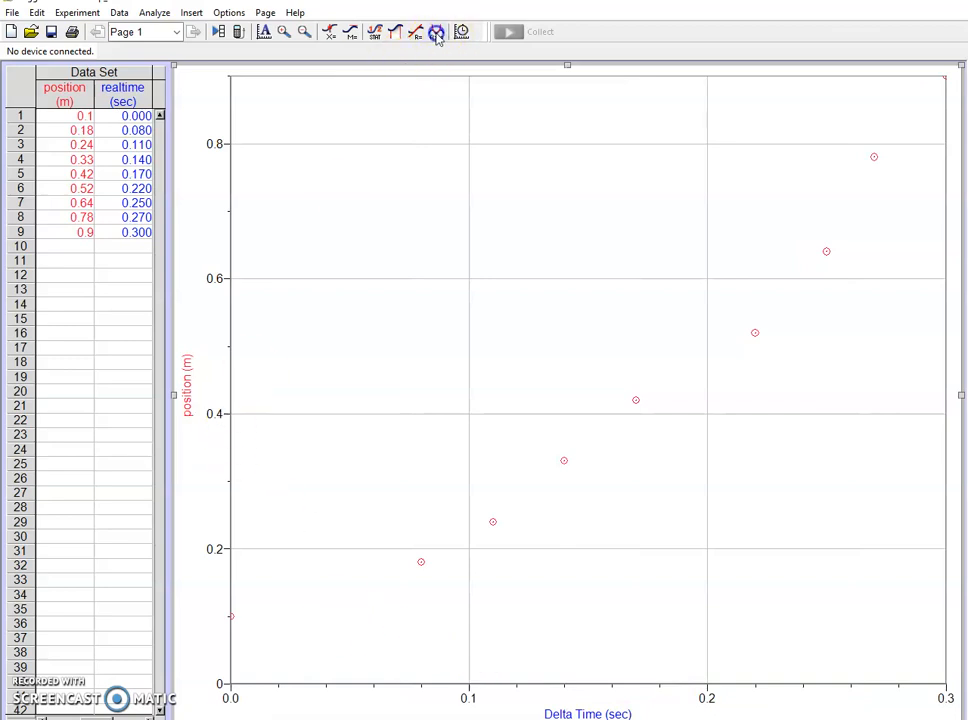
{"action": "left_click", "coordinate": [437, 34]}
{"action": "left_click", "coordinate": [548, 528]}
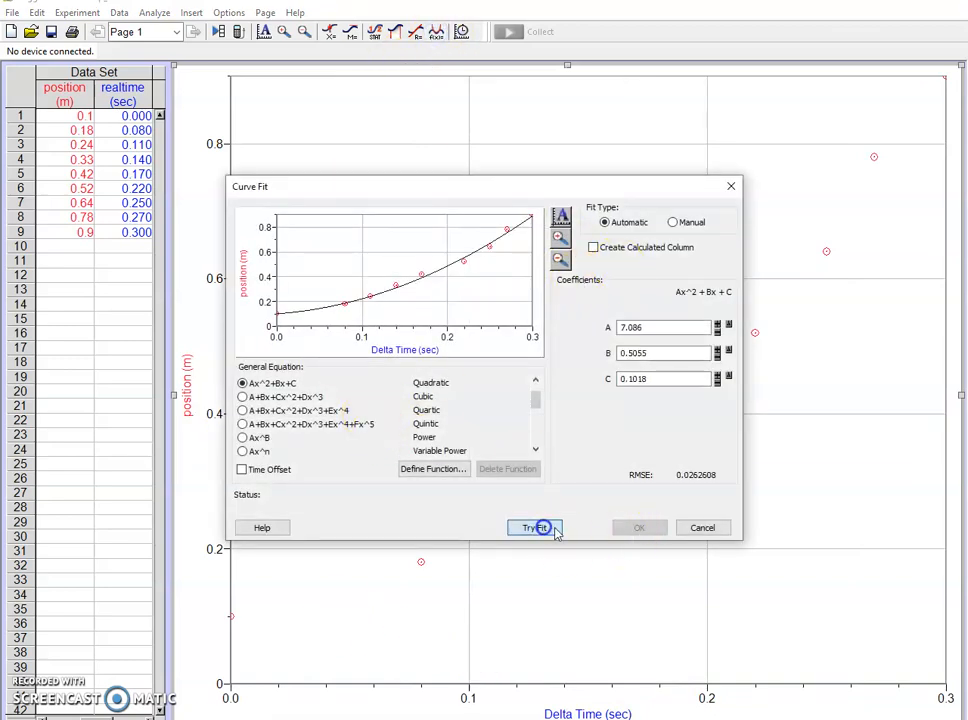
{"action": "left_click", "coordinate": [641, 529]}
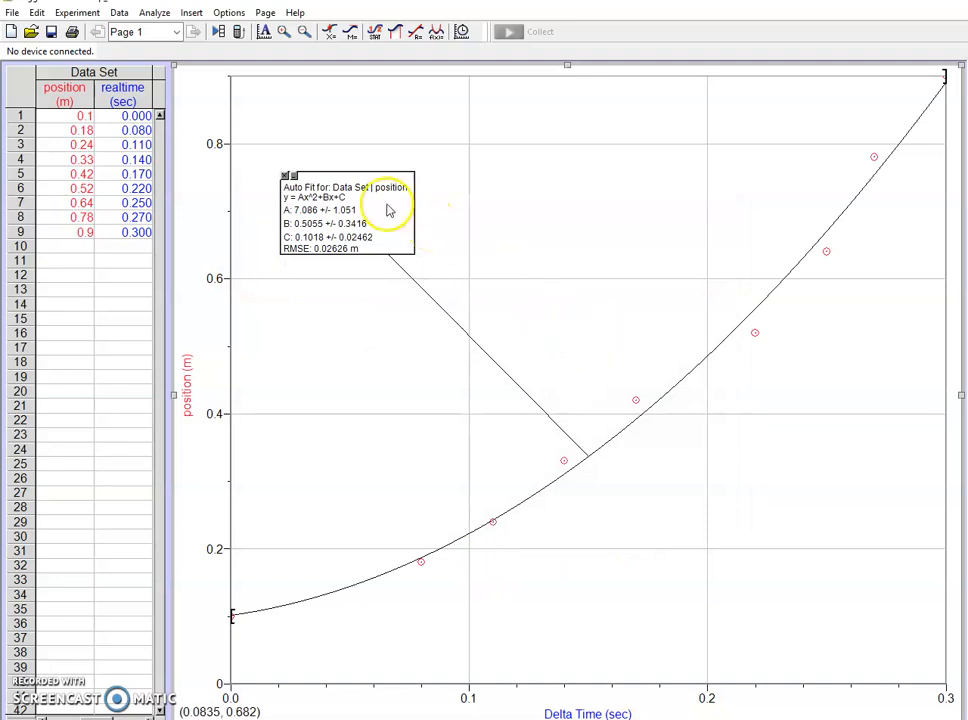
{"action": "left_click", "coordinate": [285, 177]}
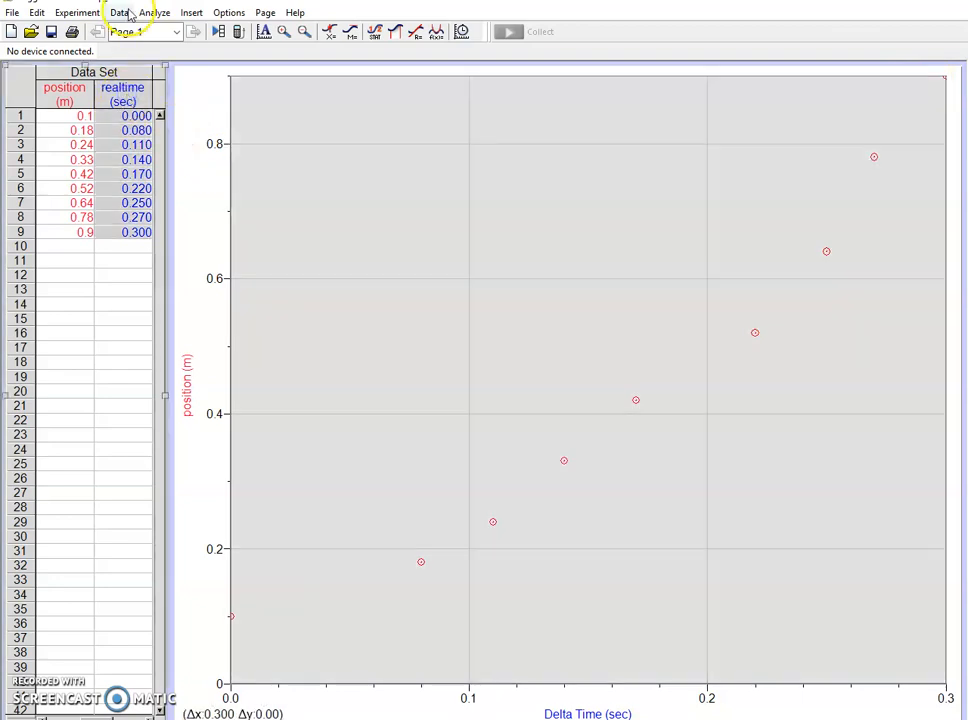
Start another calculated column named Time squared, with the short name t^2 and units of sec^2.
{"action": "left_click", "coordinate": [121, 12]}
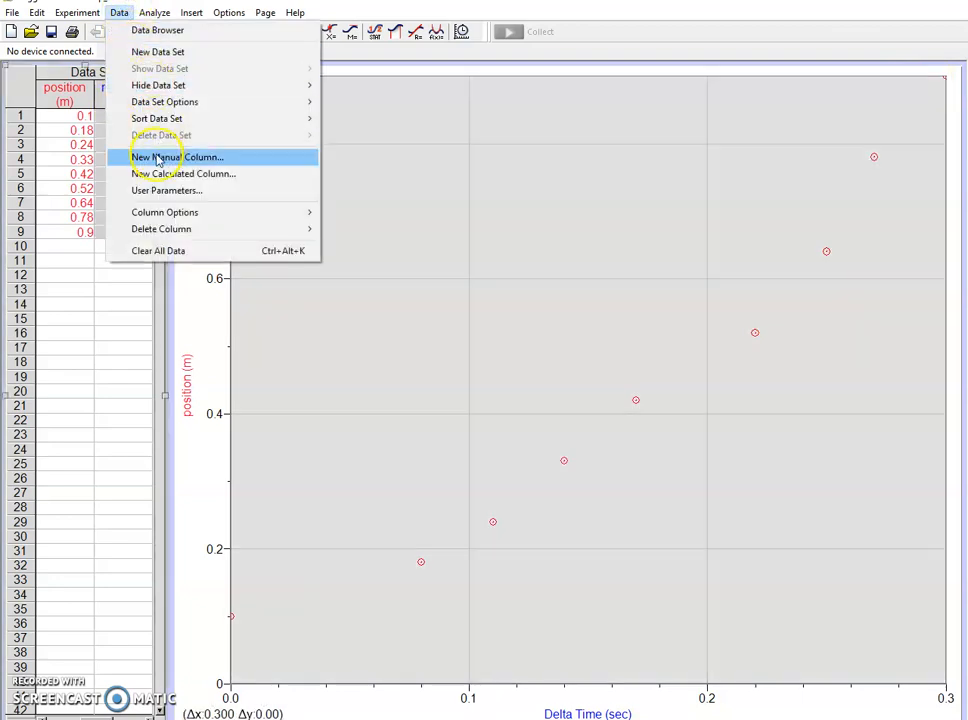
{"action": "left_click", "coordinate": [165, 173]}
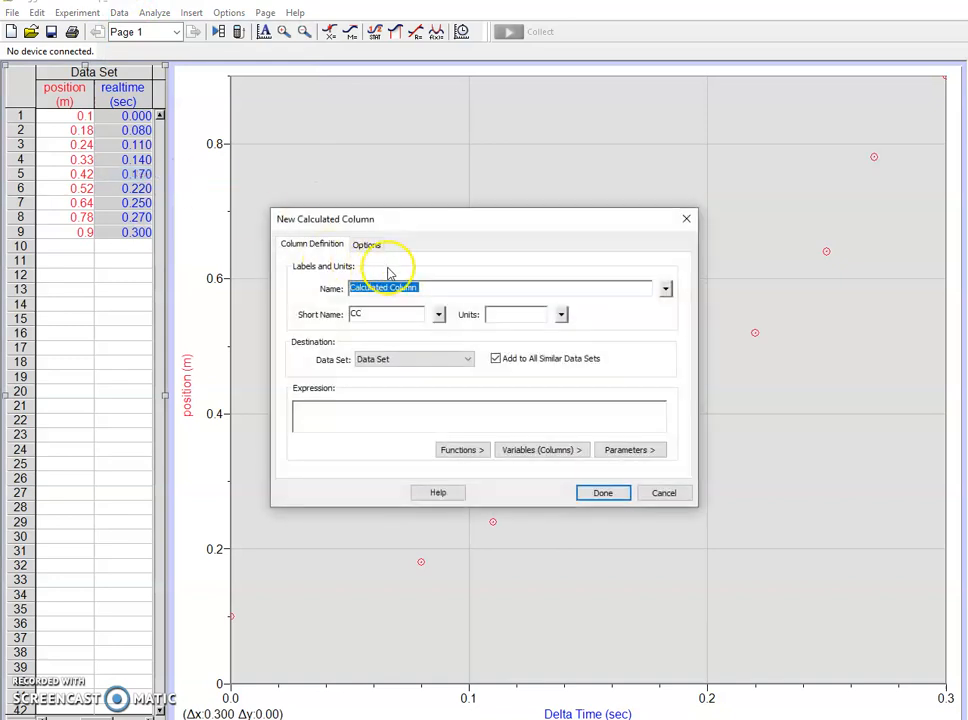
{"action": "type", "text": "Time squared"}
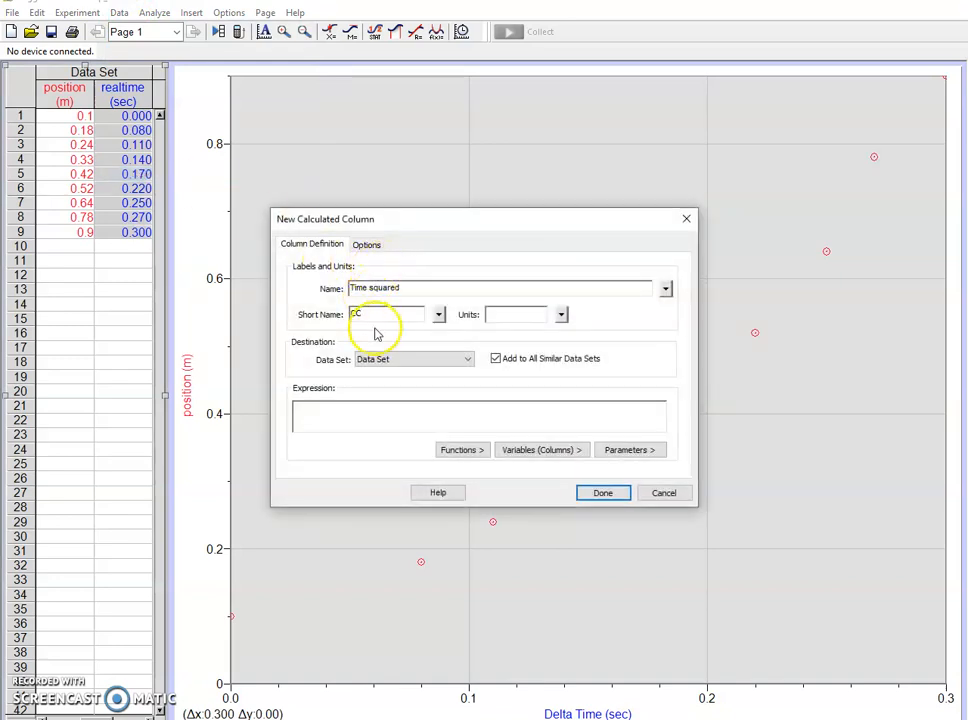
{"action": "left_click", "coordinate": [372, 315]}
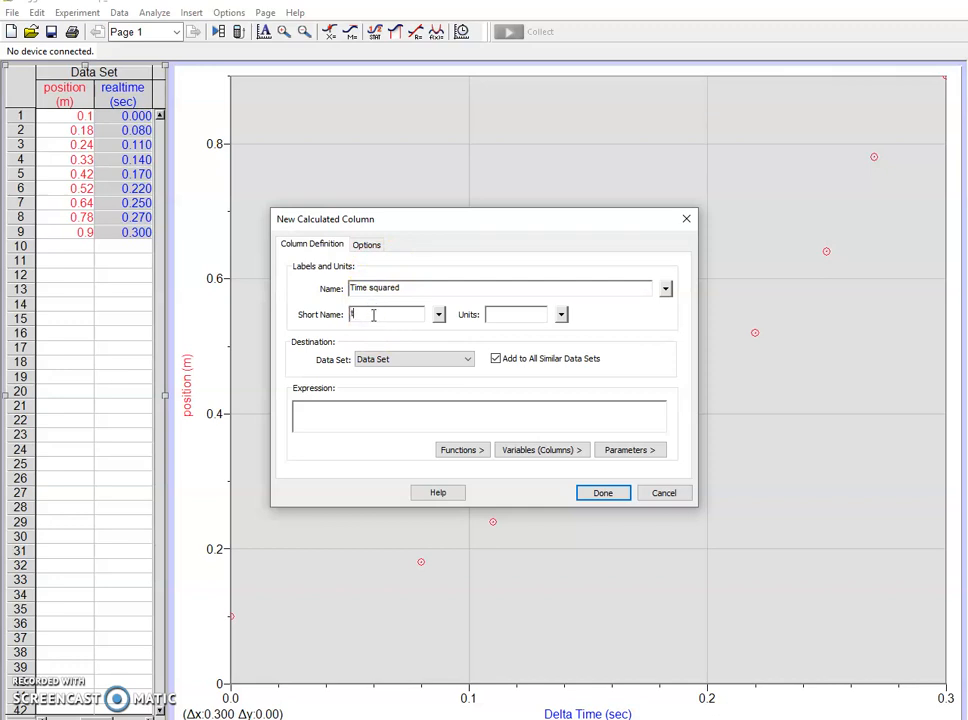
{"action": "left_click", "coordinate": [485, 313]}
Define the new column as "Delta Time"^2 and plot position against Time squared.
{"action": "left_click", "coordinate": [520, 449]}
{"action": "left_click", "coordinate": [548, 486]}
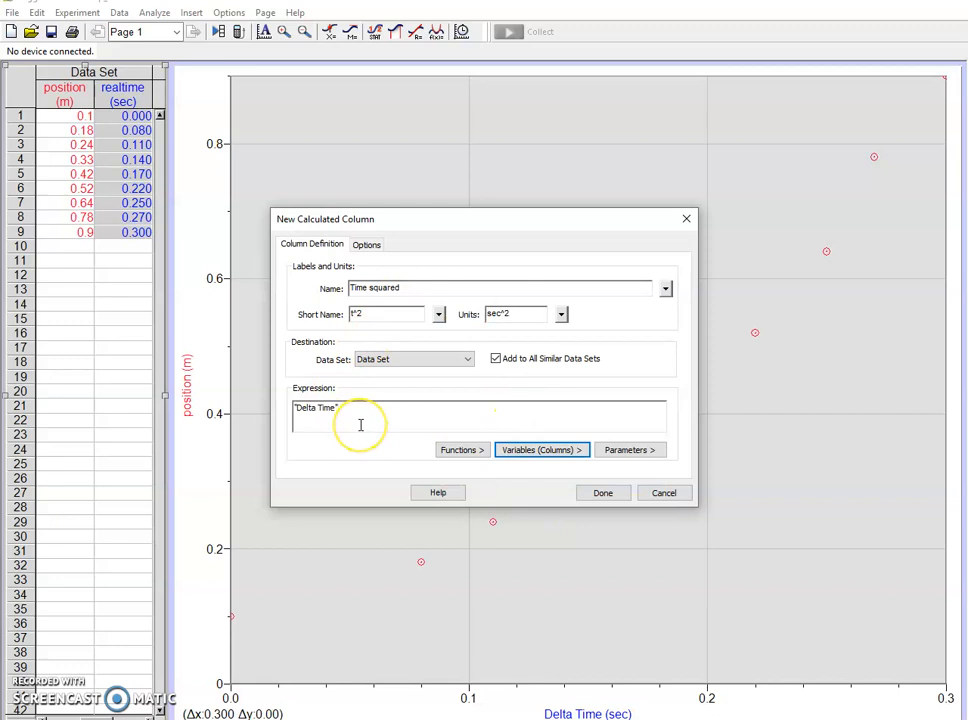
{"action": "type", "text": "^2"}
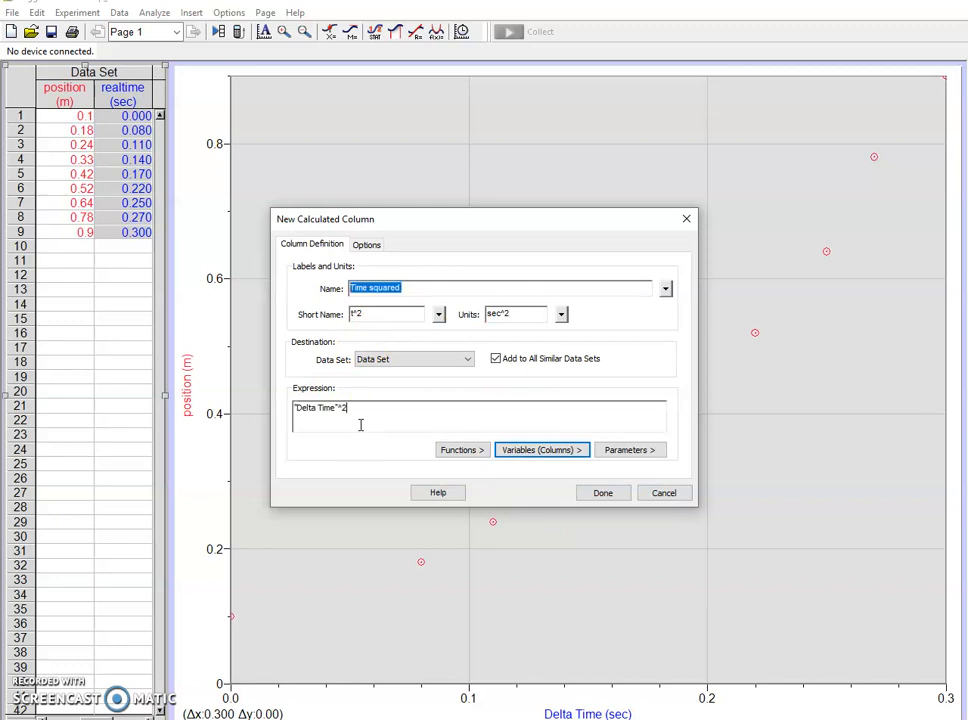
{"action": "left_click", "coordinate": [612, 493]}
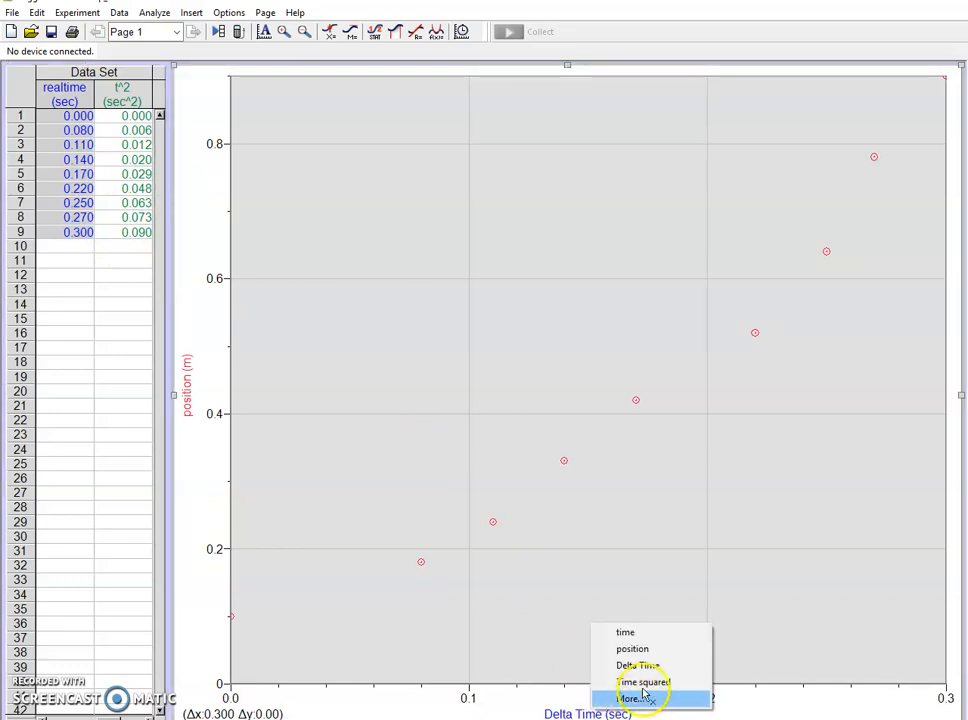
{"action": "left_click", "coordinate": [648, 682]}
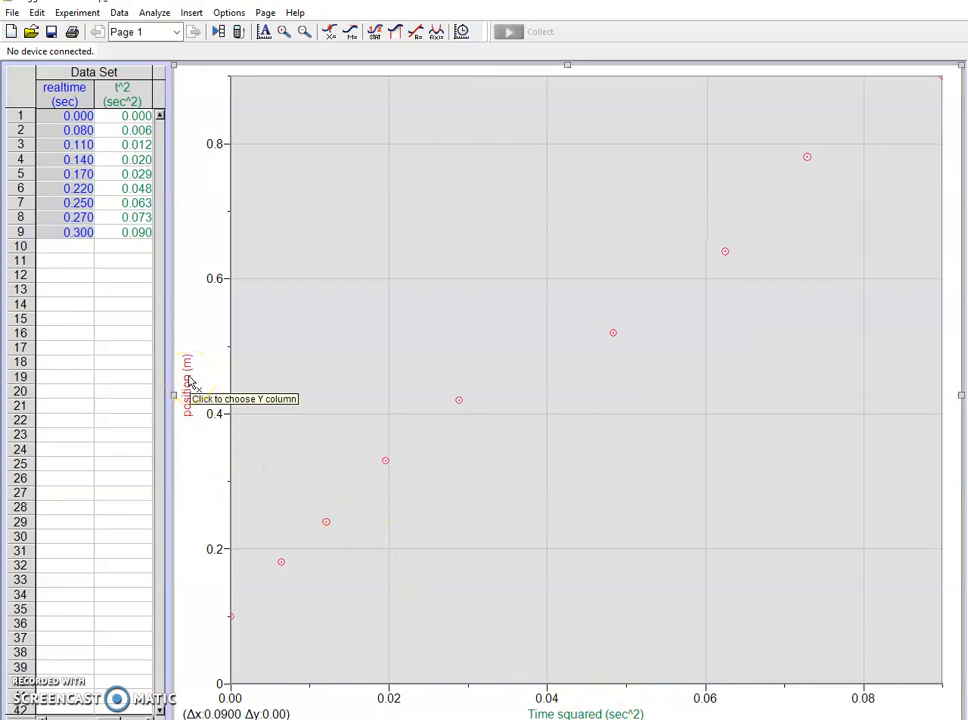
{"action": "left_click", "coordinate": [437, 31]}
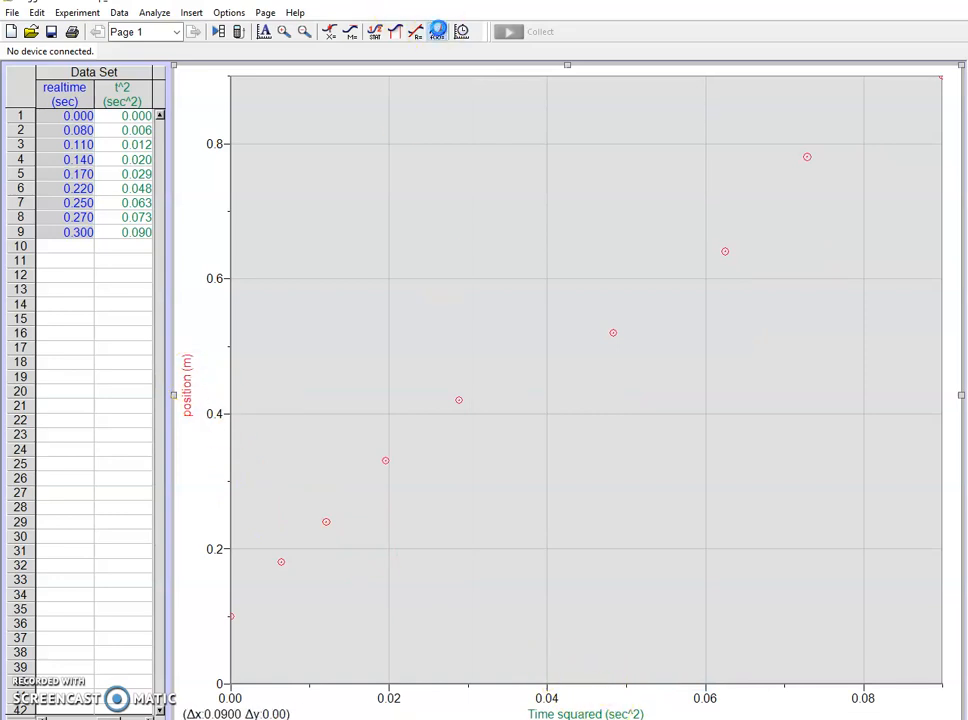
{"action": "left_click", "coordinate": [527, 526]}
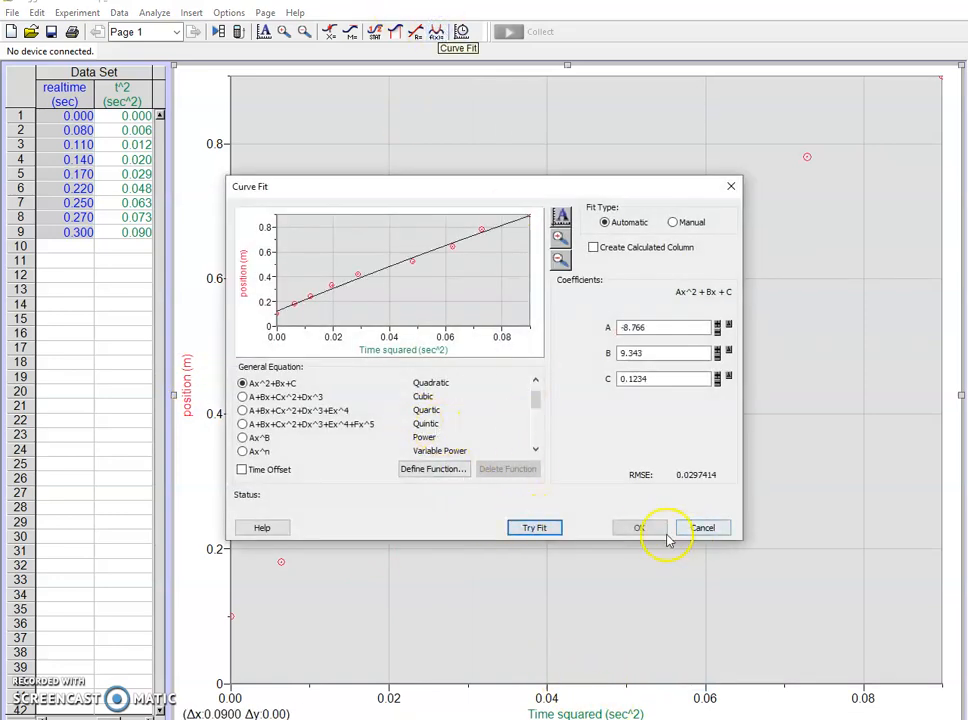
{"action": "left_click", "coordinate": [640, 527]}
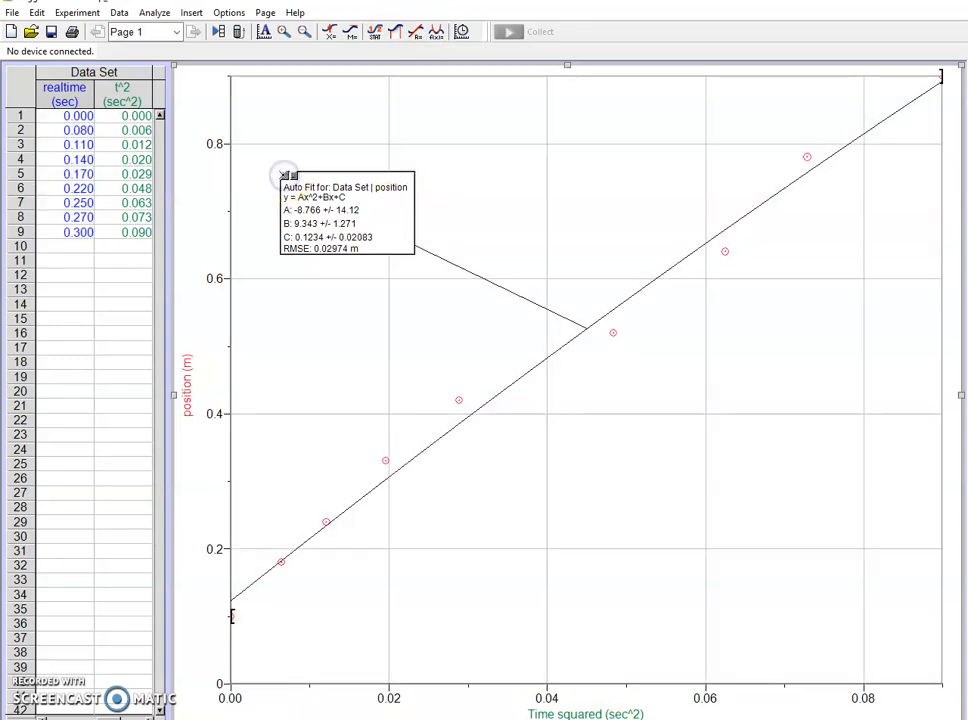
{"action": "left_click", "coordinate": [284, 176]}
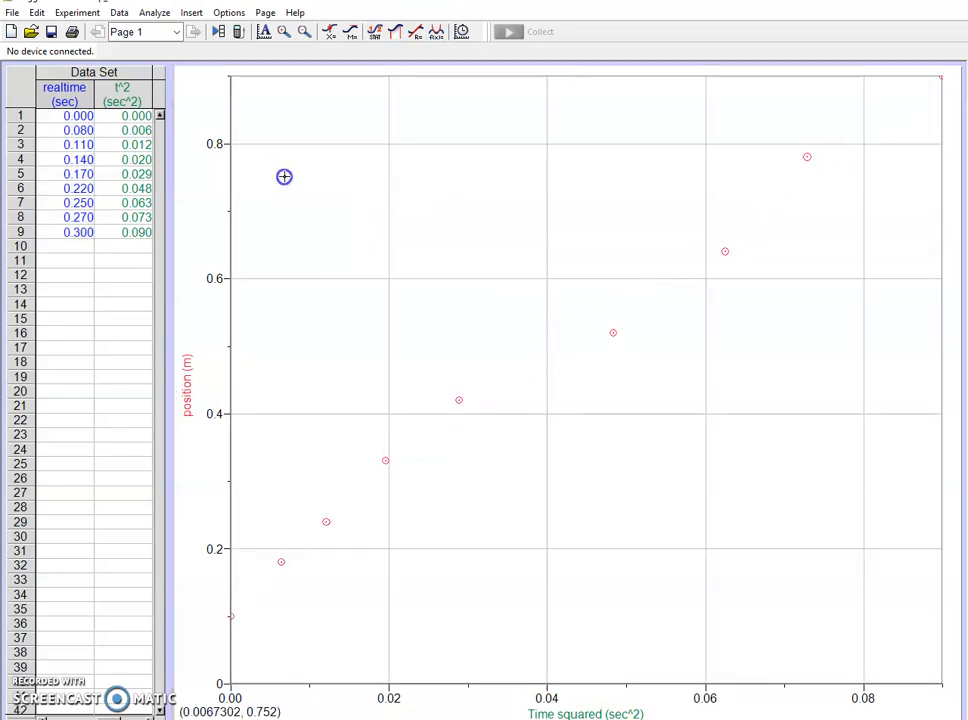
Apply a linear fit (y = mx+b) to the position versus Time squared graph.
{"action": "left_click", "coordinate": [415, 32]}
{"action": "left_click", "coordinate": [337, 222]}
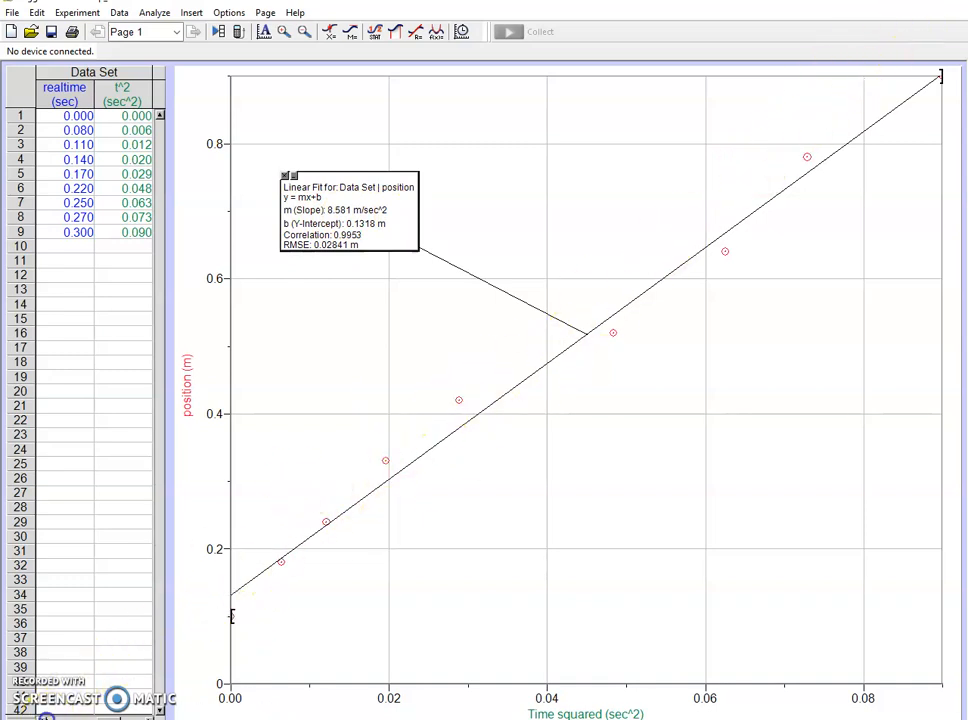
{"action": "left_click", "coordinate": [40, 712]}
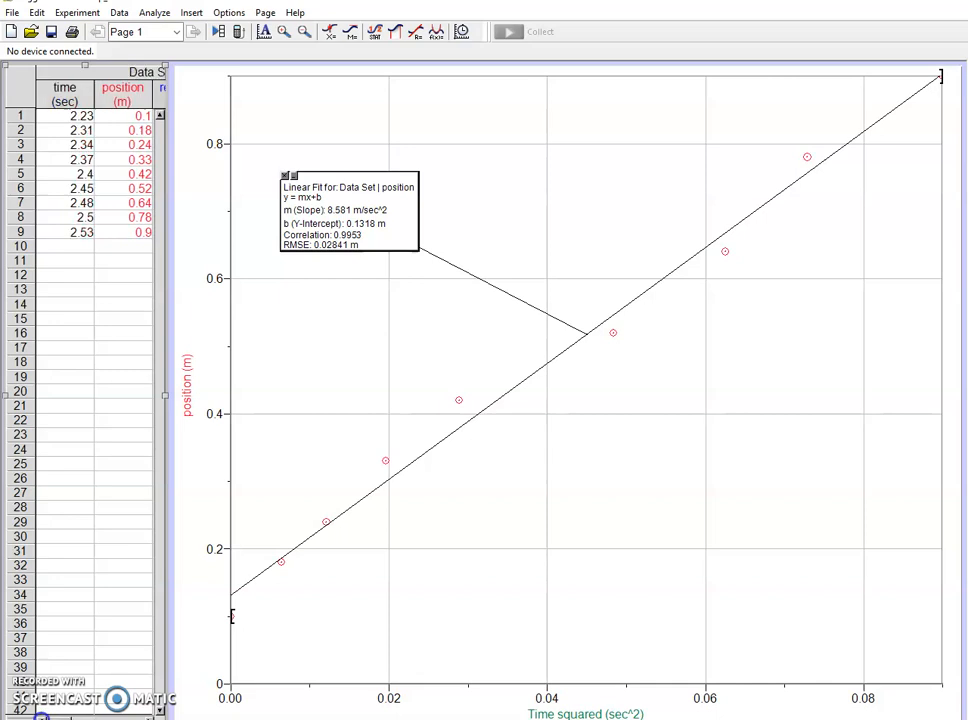
{"action": "left_click", "coordinate": [122, 131]}
{"action": "left_click", "coordinate": [150, 716]}
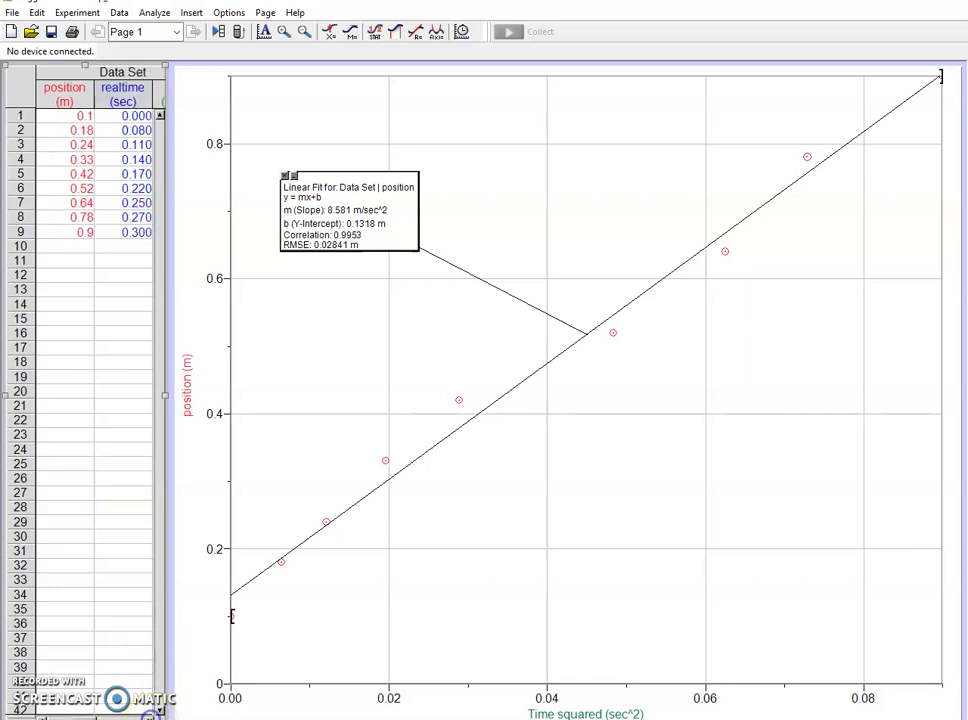
{"action": "left_click", "coordinate": [150, 716]}
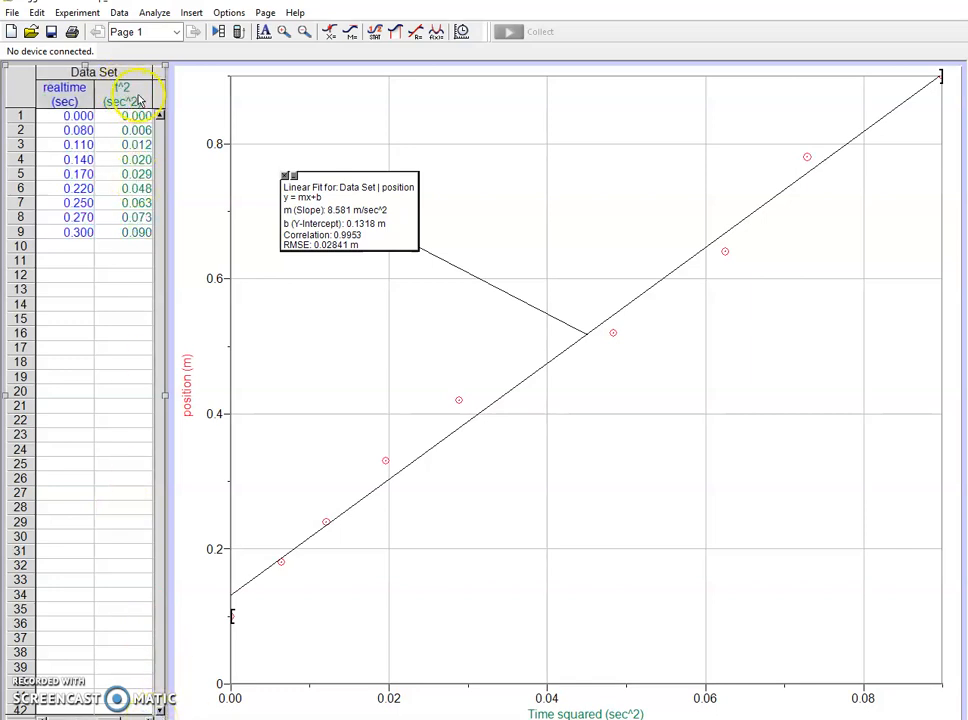